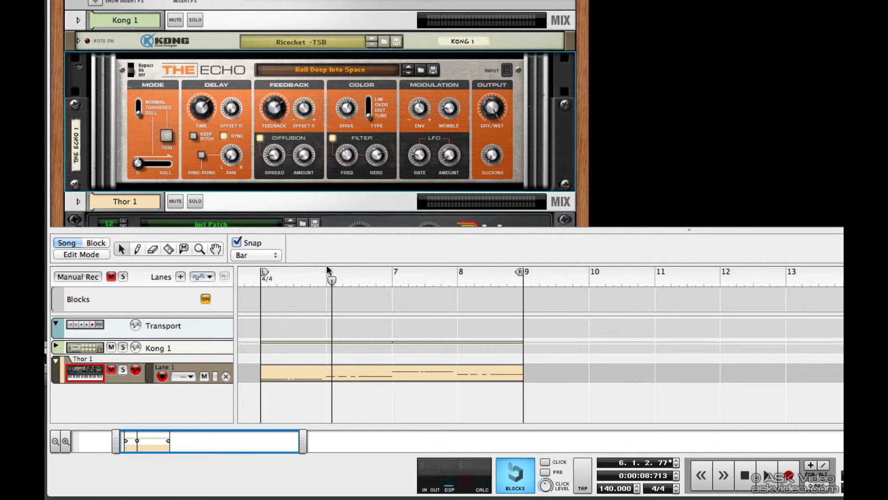
- Play the song from bar 5 and audition The Echo's Roll amount
left_click(250, 280)
key("space")
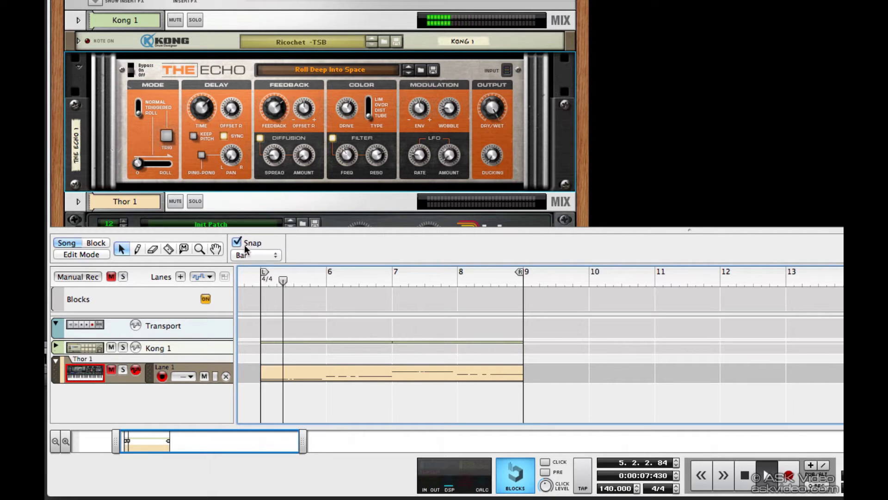
mouse_move(139, 163)
left_mouse_down()
mouse_move(172, 168)
mouse_move(145, 171)
left_mouse_up()
left_click(112, 409)
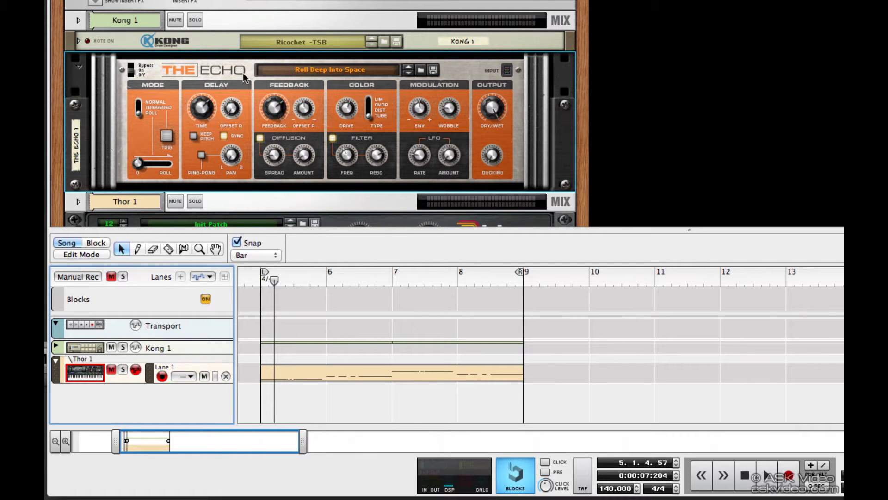
- Create The Echo 1 track, record Roll automation from bar 5, and extend the clip to bar 5
right_click(231, 68)
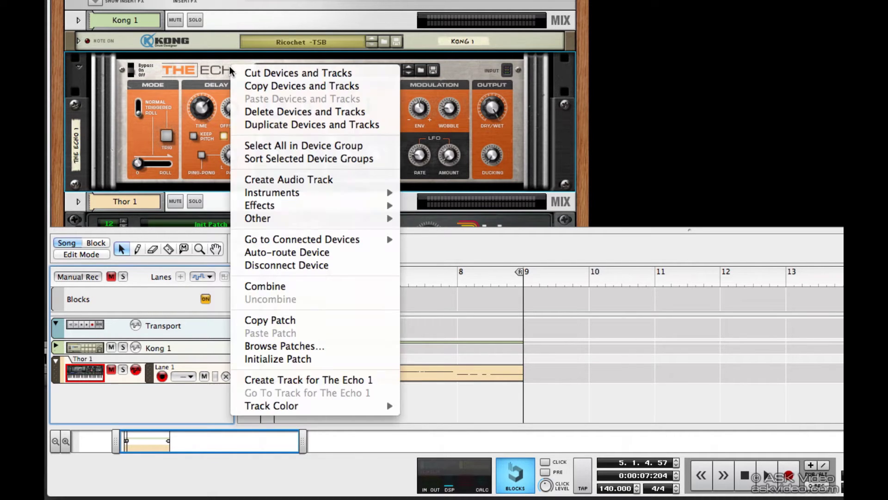
left_click(277, 381)
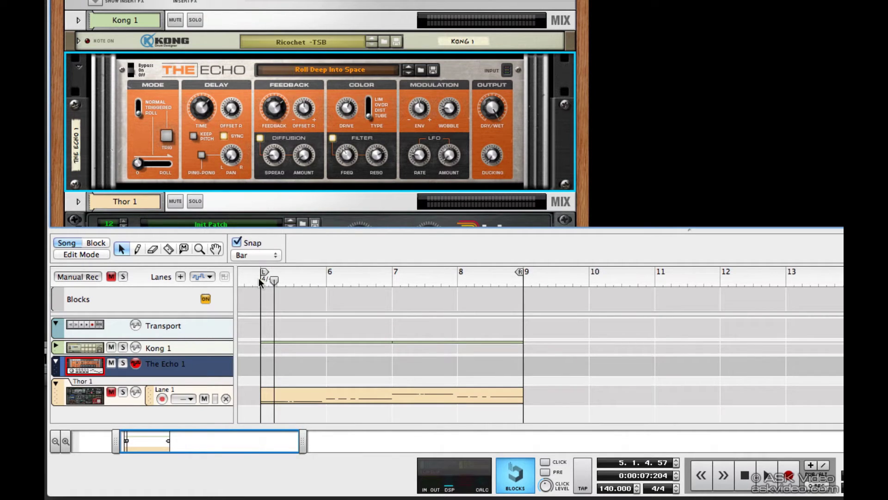
left_click(259, 279)
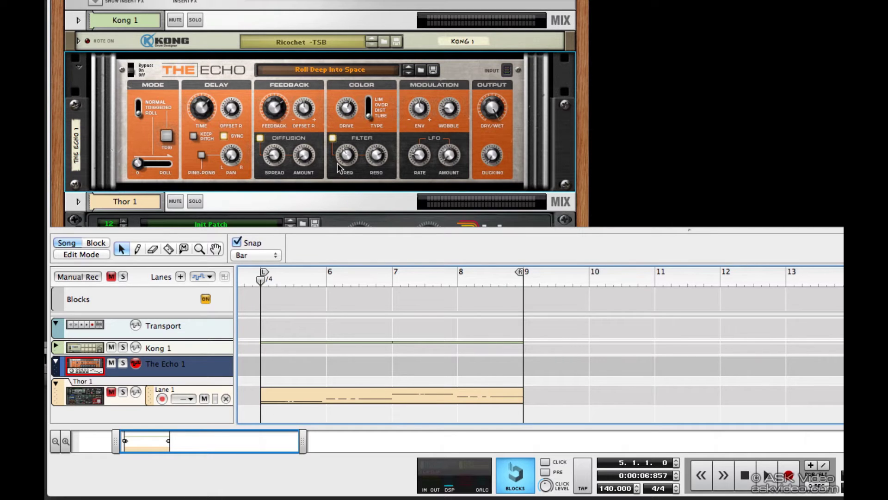
left_click(787, 477)
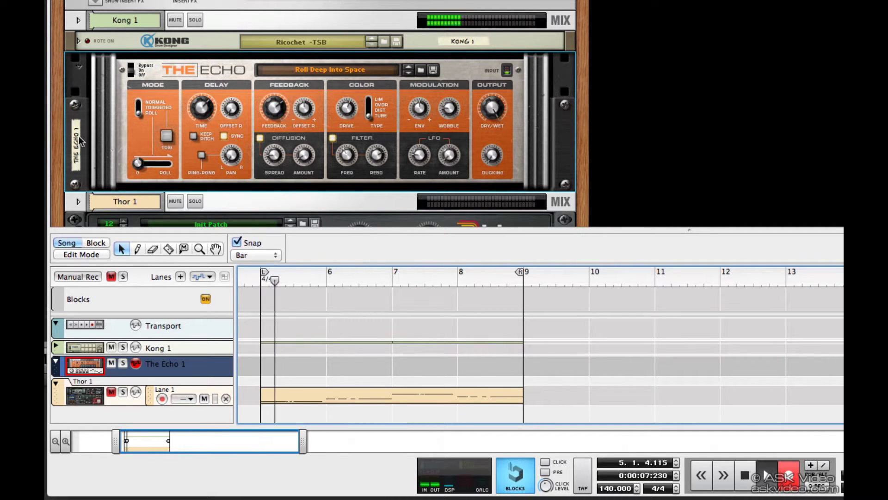
left_click(154, 169)
mouse_move(153, 166)
left_mouse_down()
mouse_move(163, 166)
mouse_move(142, 166)
mouse_move(163, 169)
left_mouse_up()
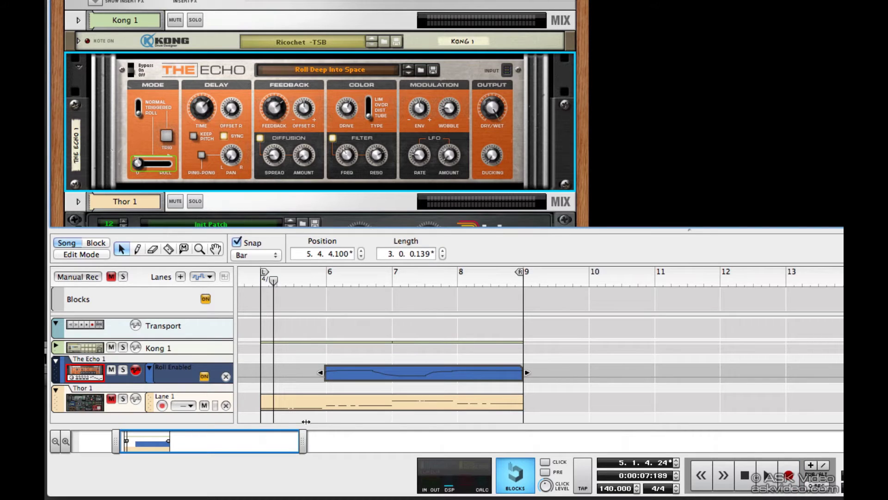
left_click_drag(322, 371, 262, 372)
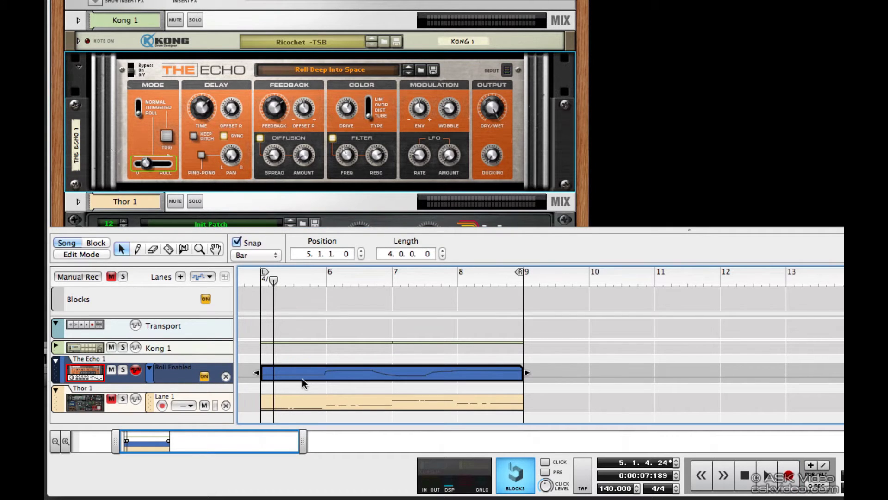
- Open the Roll Enabled clip, nudge one breakpoint slightly left, and play it back
double_click(332, 373)
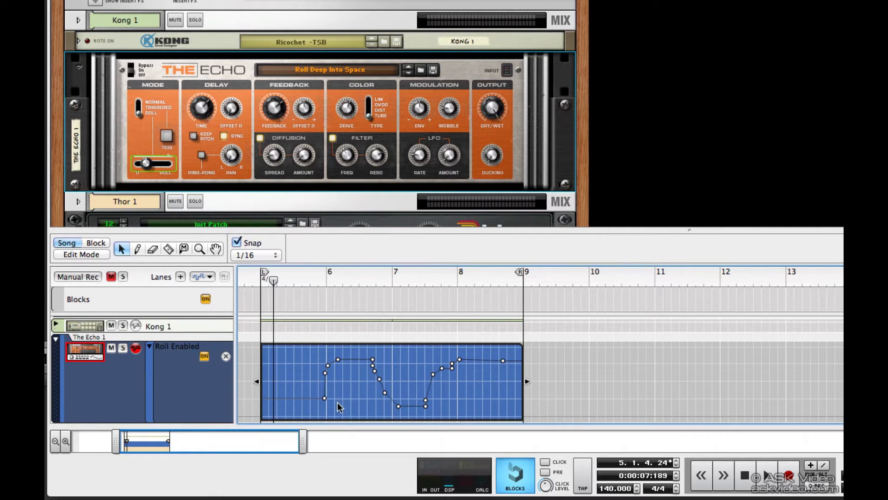
left_click_drag(324, 398, 283, 397)
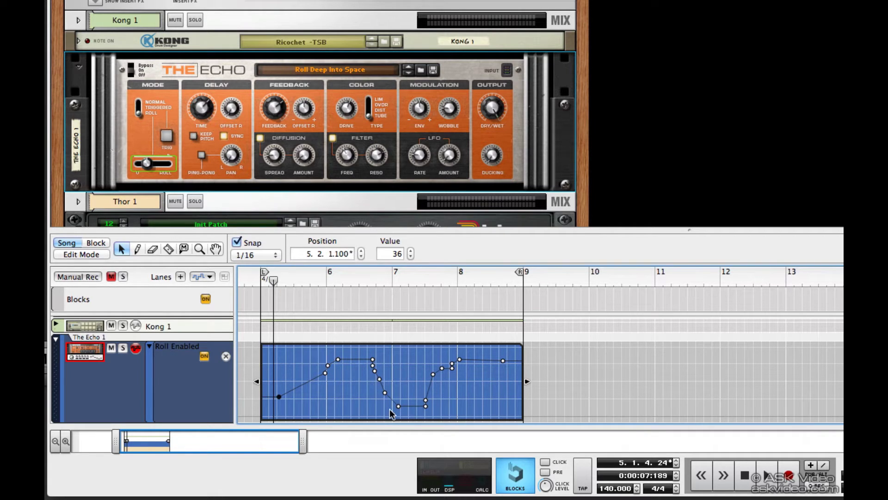
key("space")
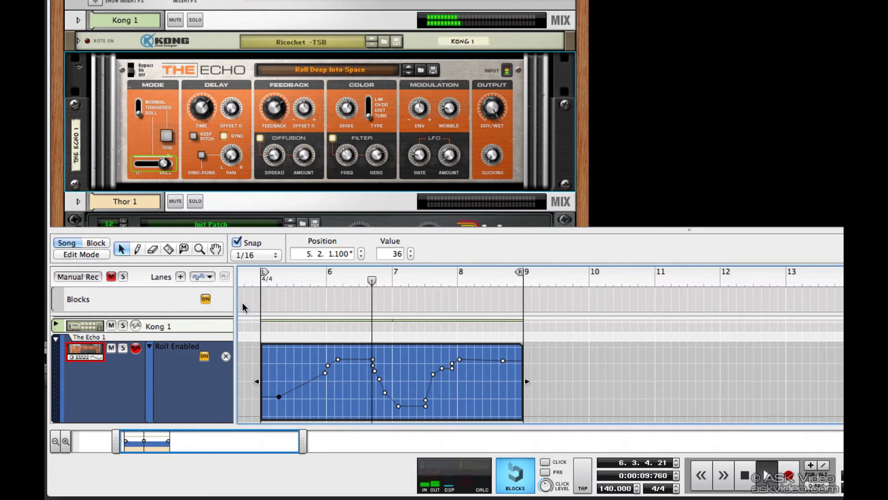
key("space")
- Draw new points near the clip start, then delete the start points to flatten the curve
left_click(138, 249)
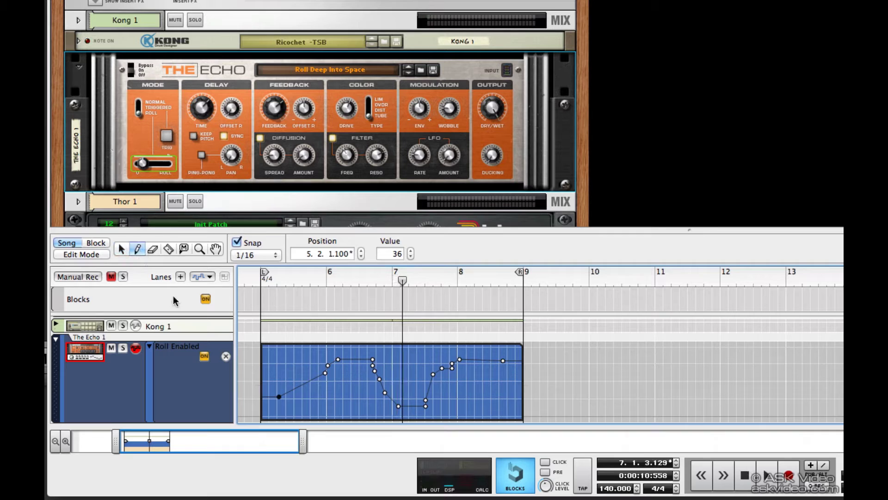
left_click_drag(279, 364, 333, 355)
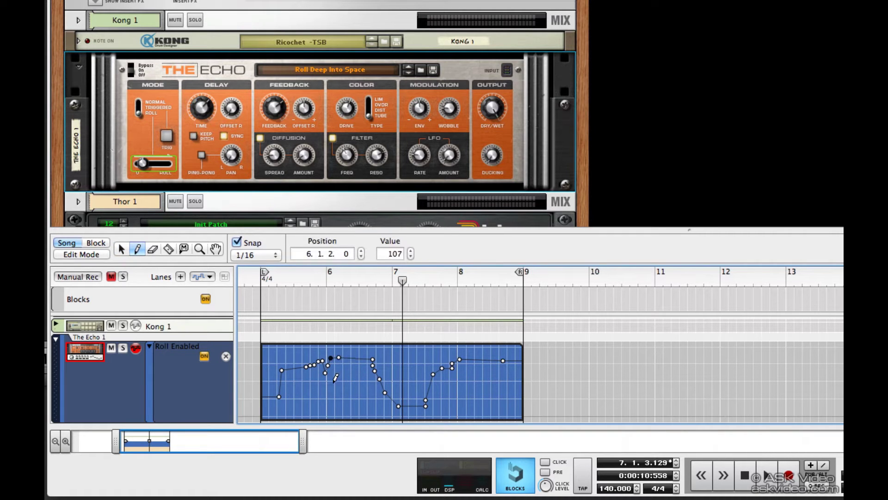
key("q")
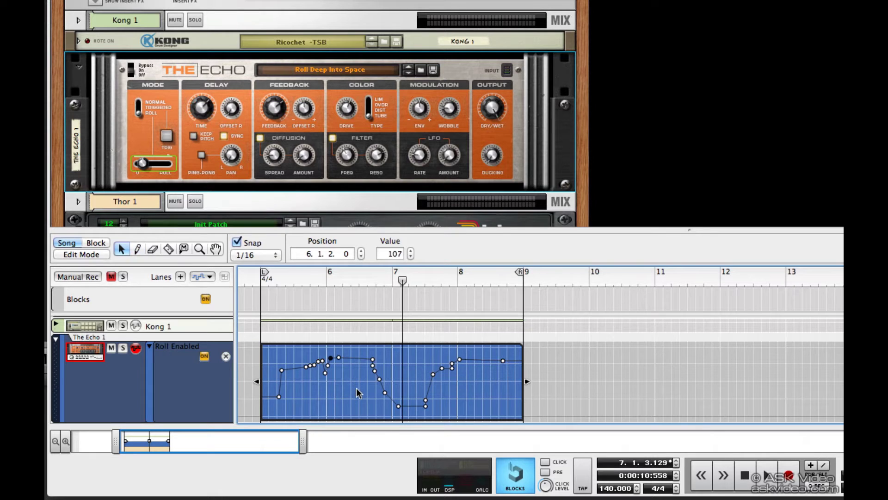
left_click_drag(361, 401, 278, 359)
key("Delete")
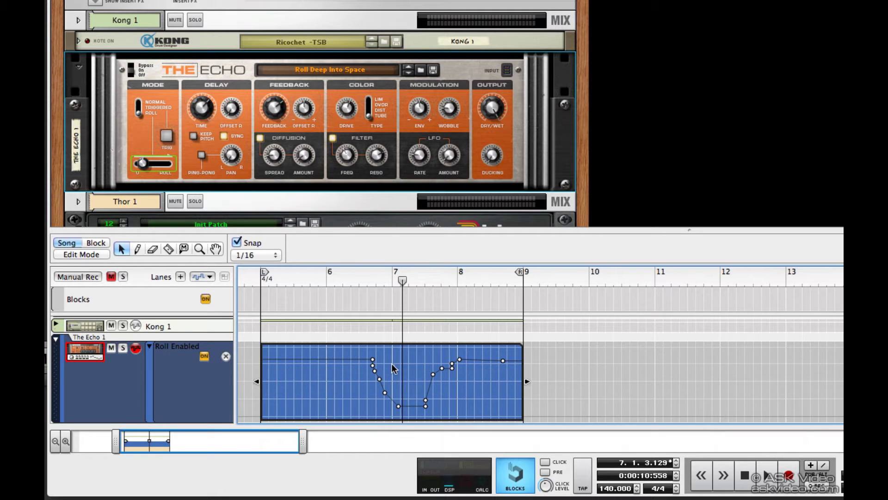
- Move the Roll dip about one bar earlier and play from bar 5
left_click_drag(387, 401, 366, 358)
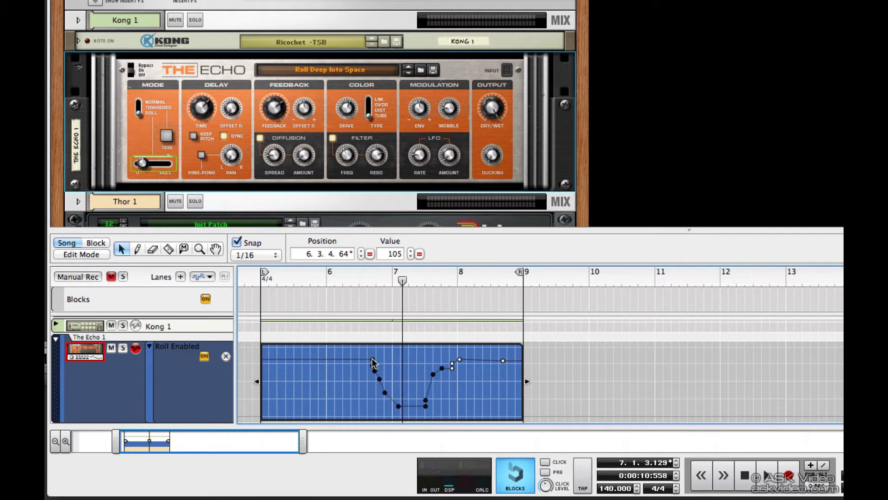
left_click_drag(371, 358, 302, 361)
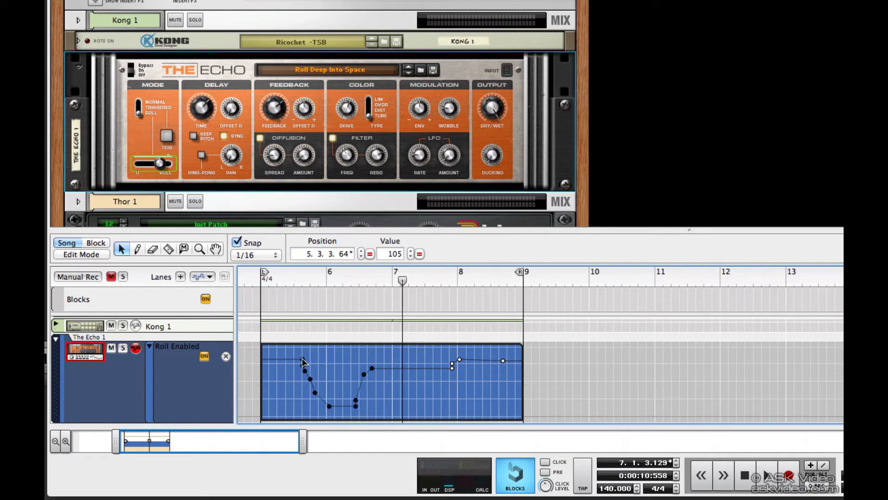
left_click(258, 280)
key("space")
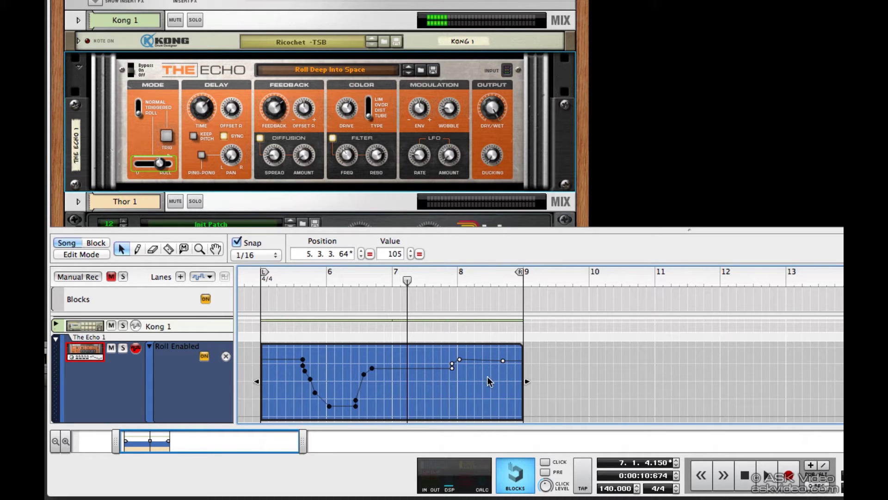
- Copy the Roll dip points to around bar 8 and play back from bar 5
left_click(391, 358)
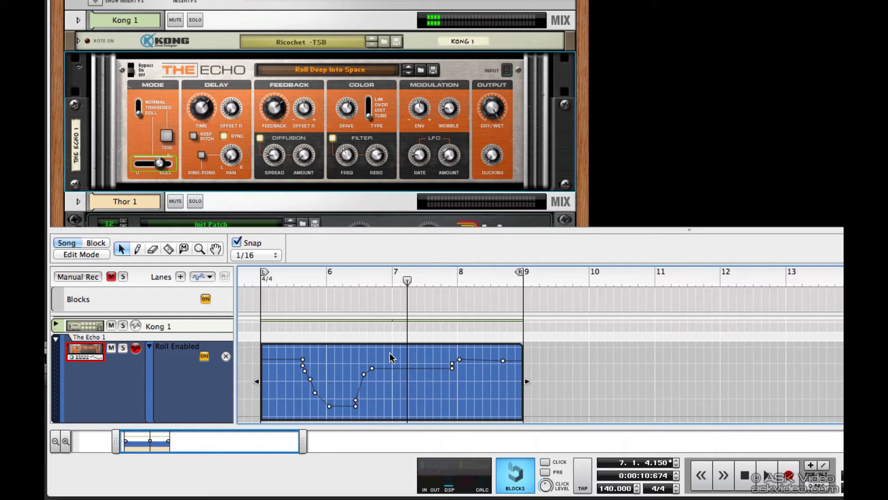
left_click_drag(386, 353, 293, 413)
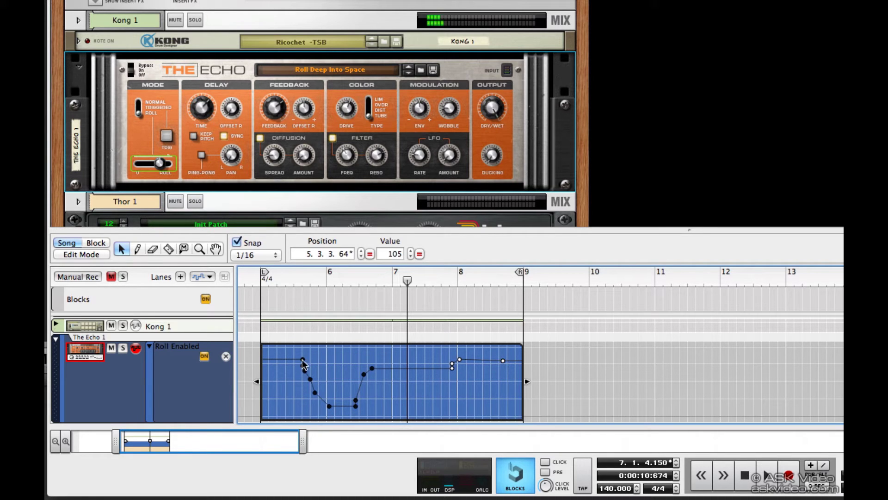
left_click_drag(303, 364, 446, 366)
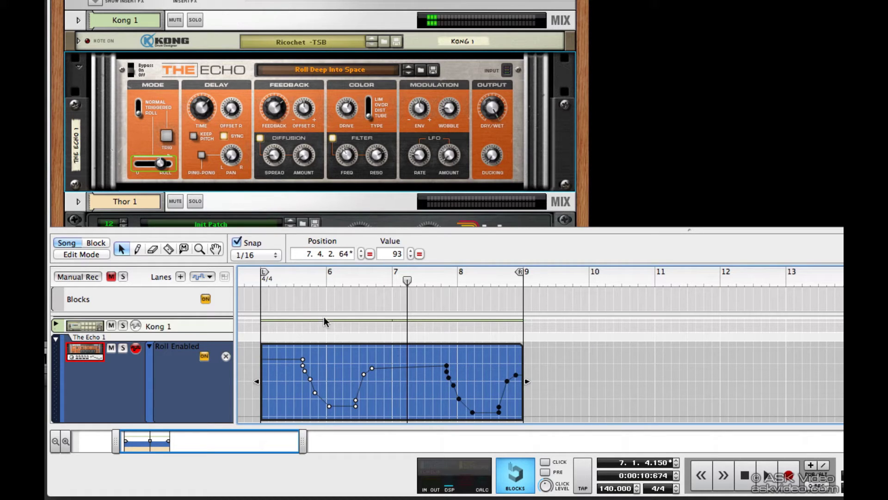
left_click(265, 283)
key("space")
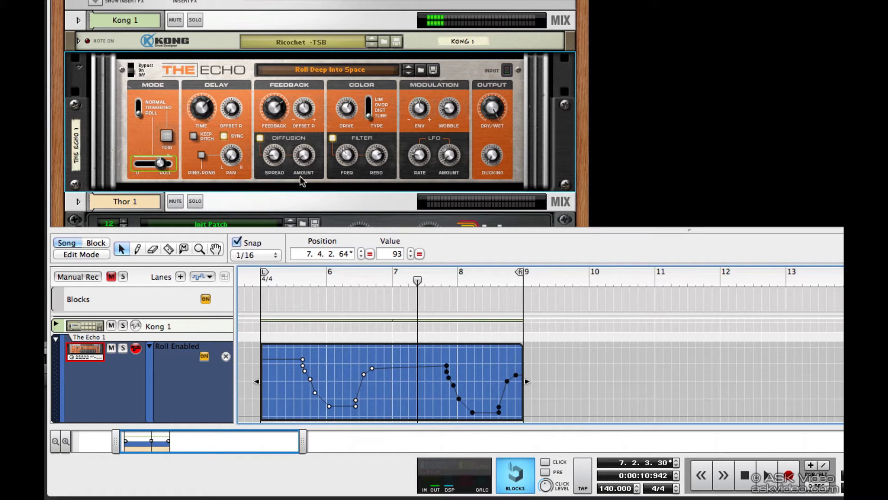
- Scroll down to Thor 1, play the song, and try different LFO 2 Rate knob settings
scroll(296, 167, "down", 5)
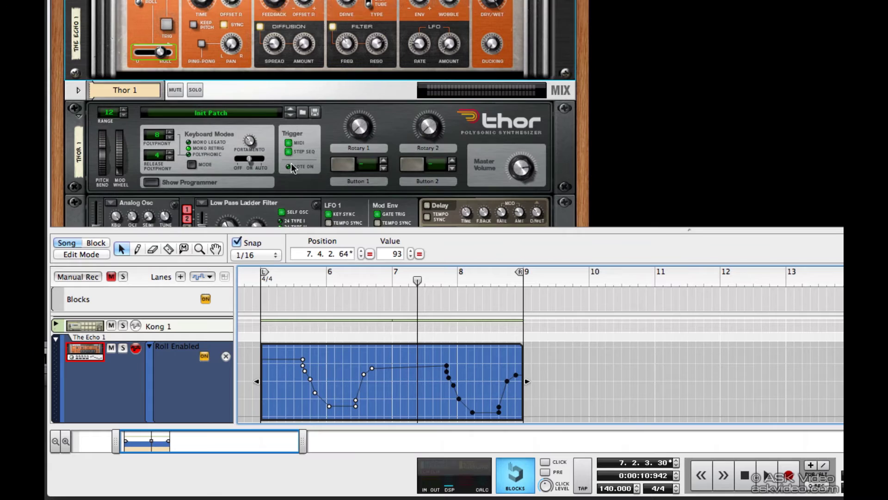
scroll(294, 167, "down", 3)
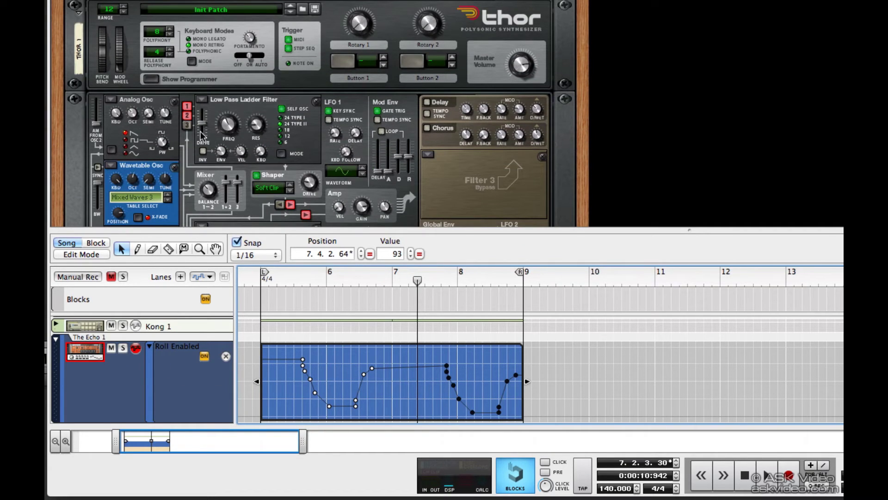
scroll(209, 92, "down", 4)
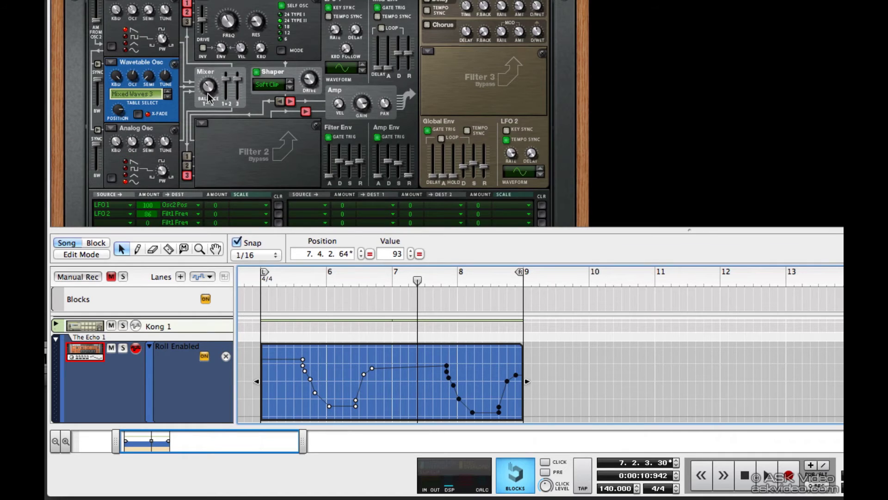
scroll(209, 97, "down", 4)
scroll(173, 364, "down", 1)
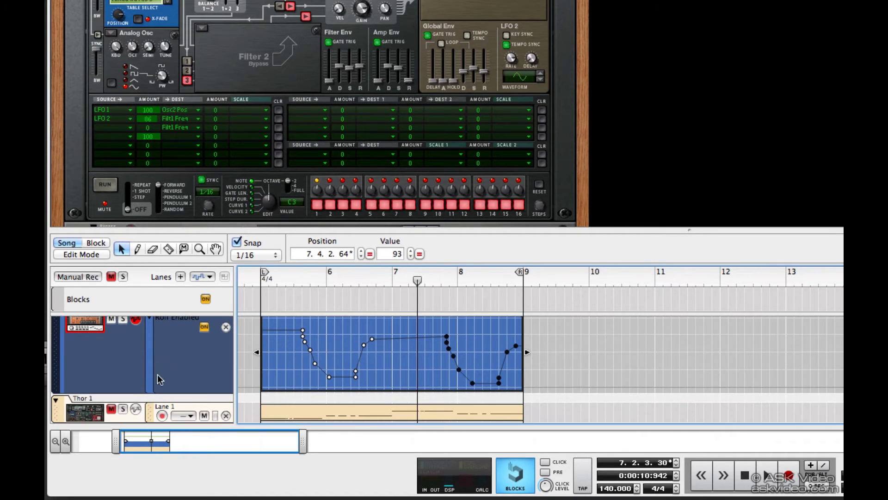
left_click(112, 409)
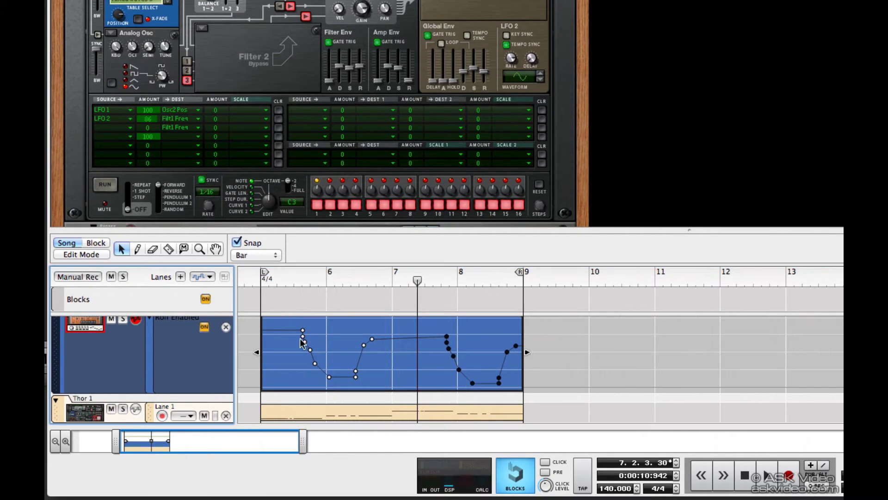
key("space")
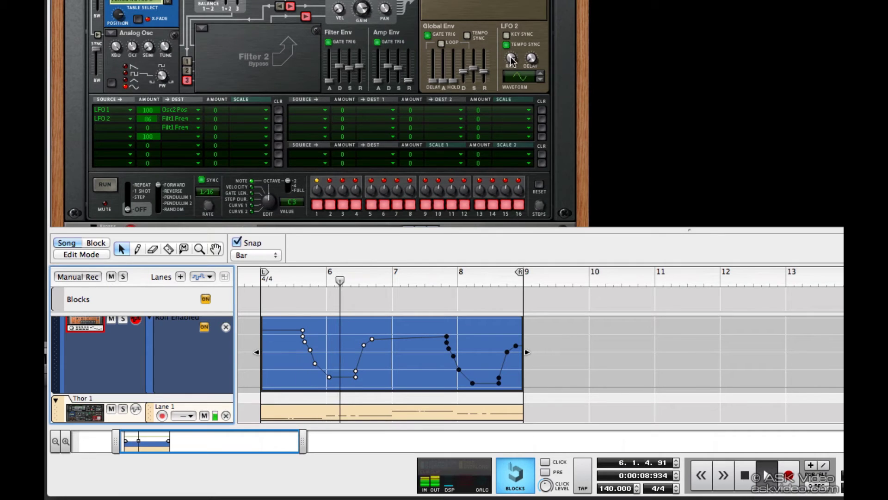
left_click_drag(511, 59, 484, 85)
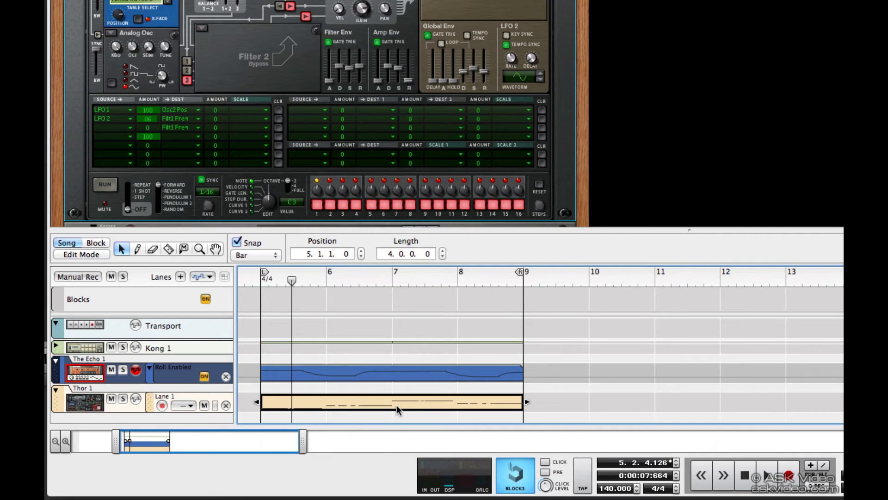
- Create an LFO 2 Rate automation lane via Edit Automation and enlarge the sequencer
left_click(512, 58)
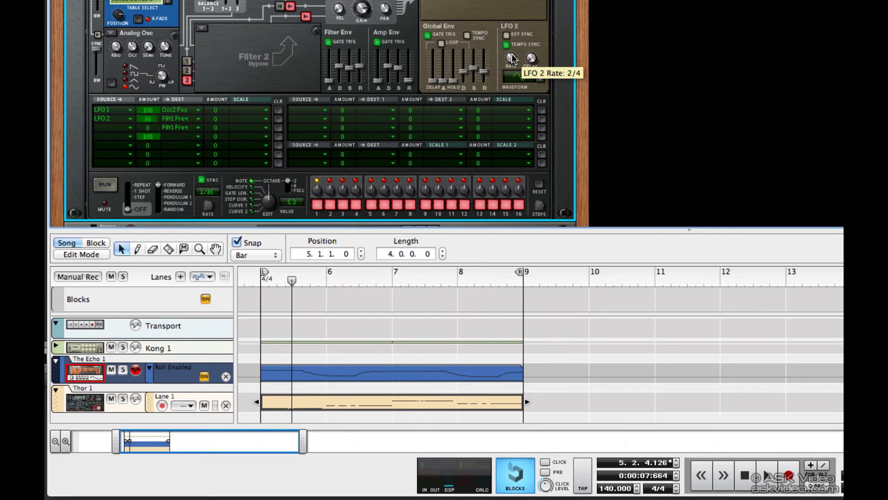
right_click(512, 58)
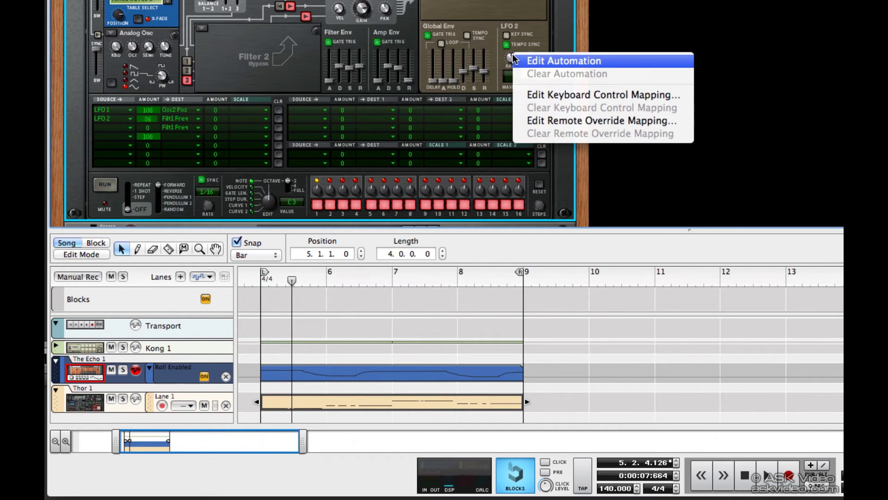
left_click(521, 62)
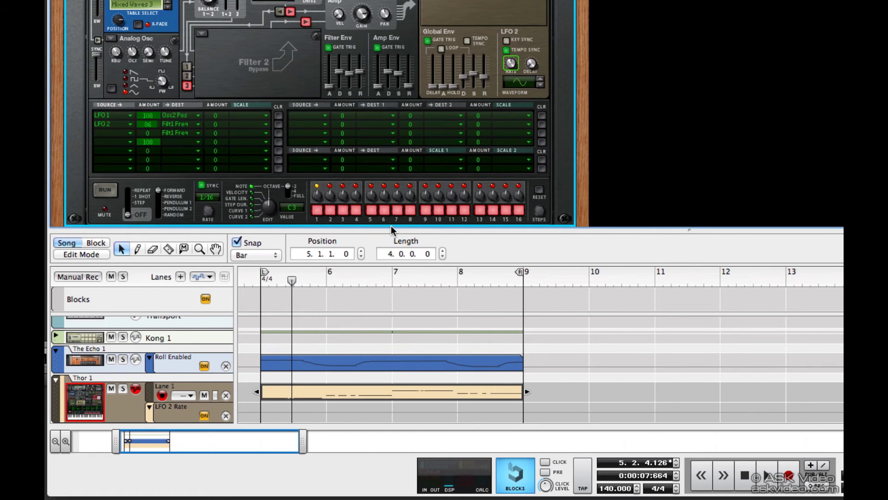
left_click_drag(391, 226, 410, 19)
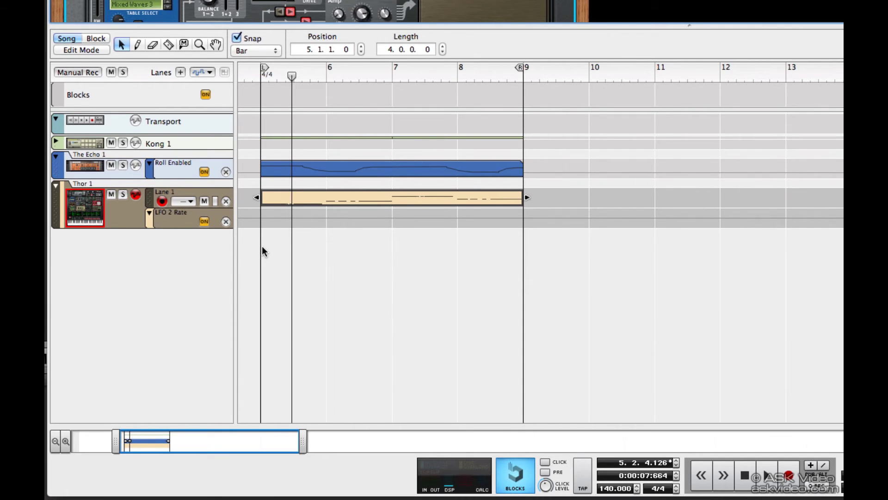
- Draw a new clip in the LFO 2 Rate lane ending at bar 9
left_click(138, 44)
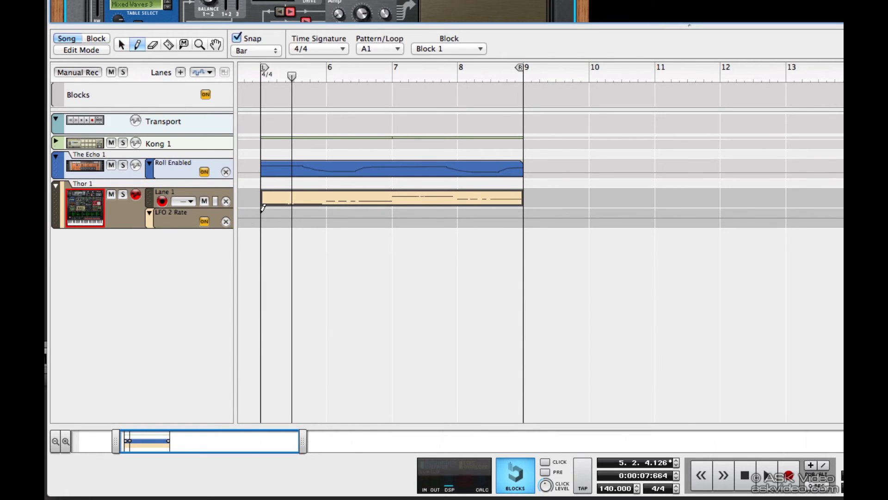
left_click_drag(263, 212, 494, 223)
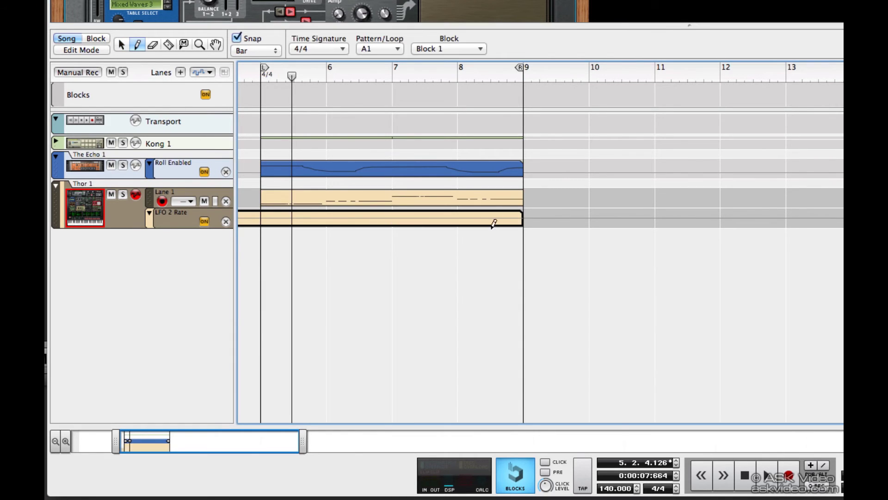
key("q")
- Sketch a rising, dipping and climbing rate curve across bars 5–9 inside the clip
double_click(291, 222)
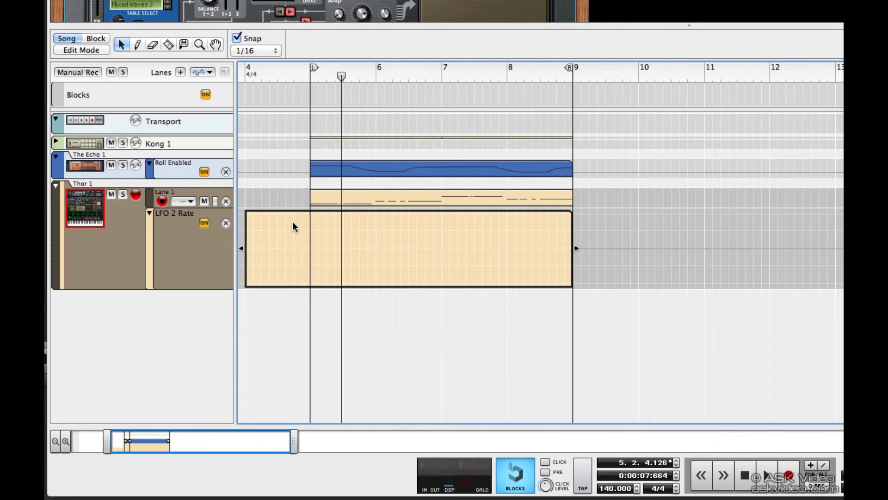
key("w")
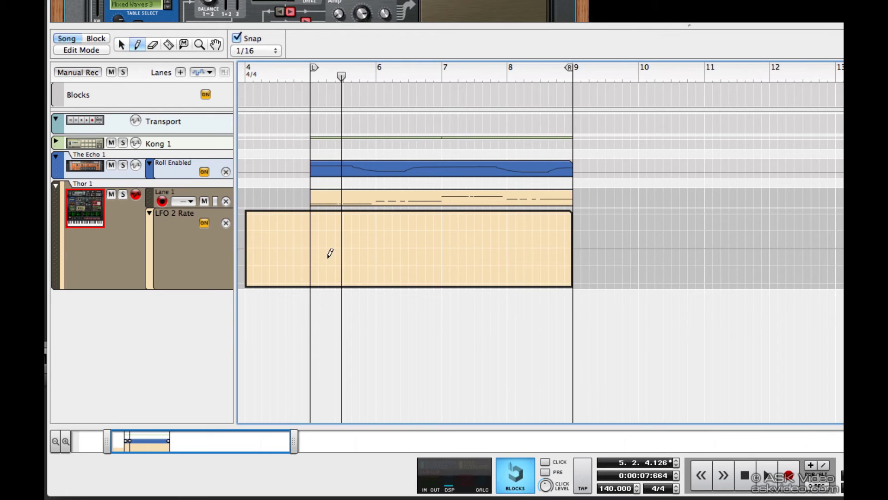
mouse_move(311, 257)
left_mouse_down()
mouse_move(401, 226)
mouse_move(452, 250)
mouse_move(513, 253)
mouse_move(556, 234)
left_mouse_up()
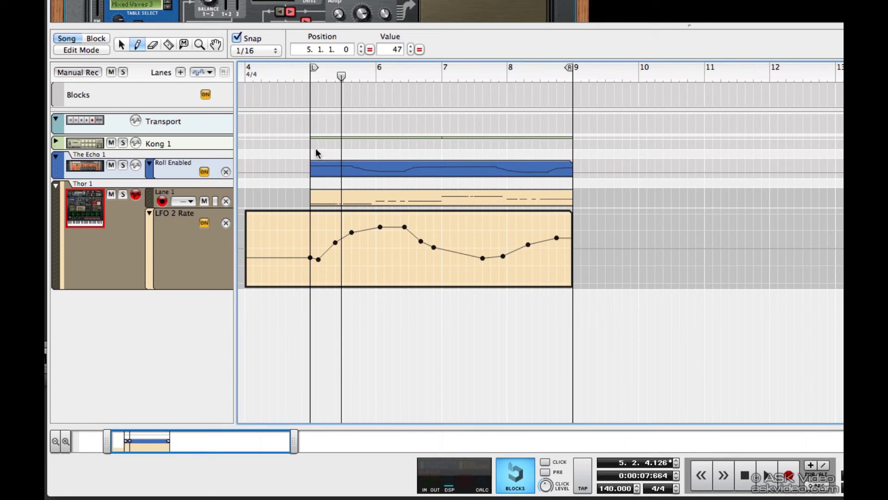
- Play from bar 5 and raise the whole LFO 2 Rate curve
left_click(309, 74)
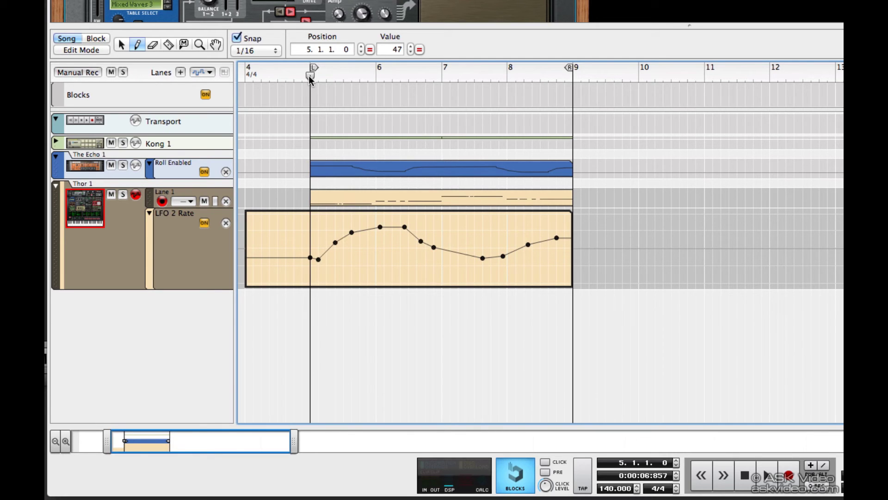
key("space")
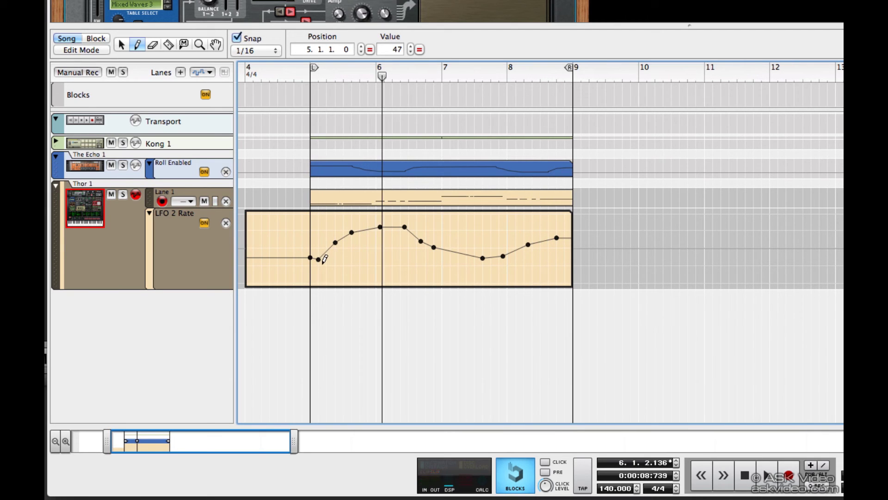
key("q")
left_click_drag(316, 256, 322, 232)
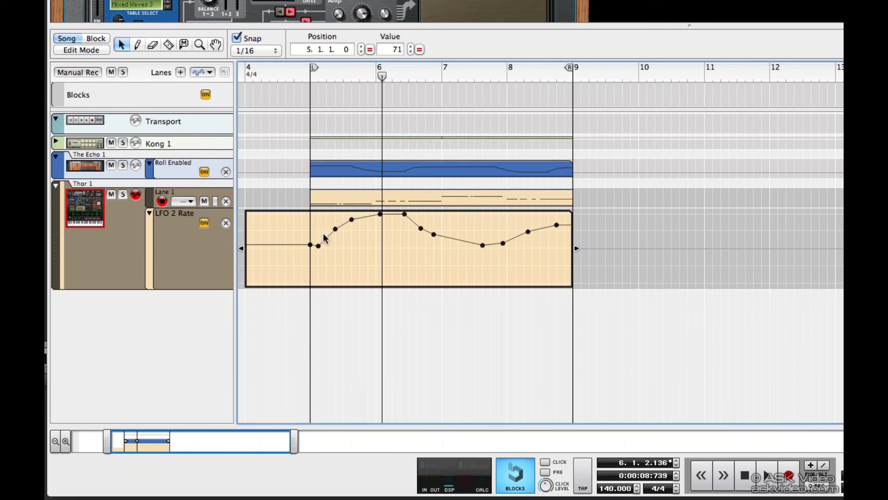
- Lower the curve's early peak point near bar 6
left_click(334, 229)
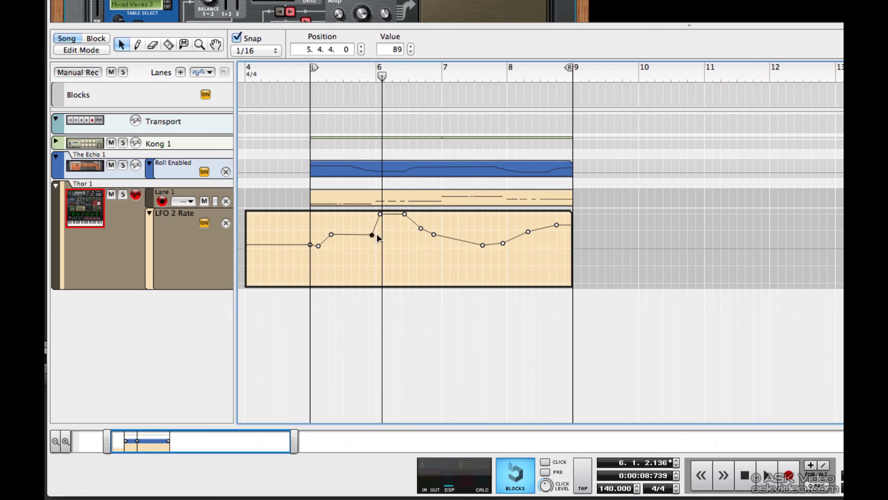
left_click(377, 234)
left_click_drag(379, 212, 410, 221)
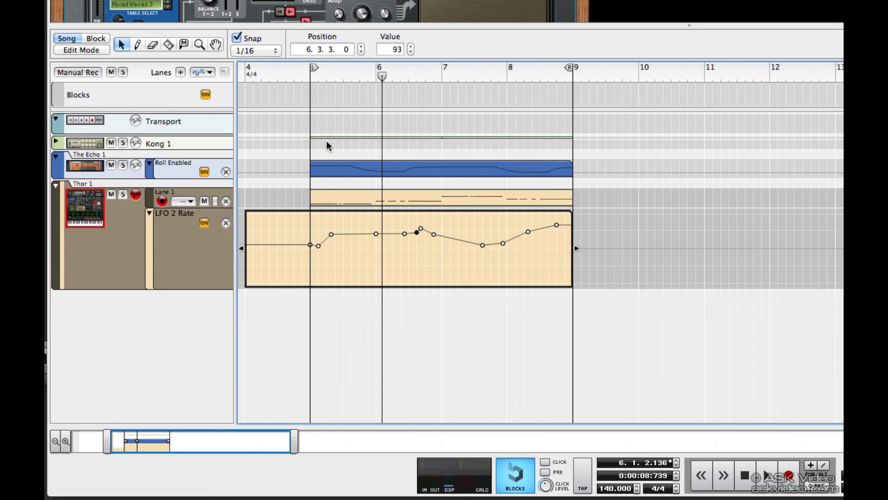
- Lift the bar 6 and later points to 111 and pull a dip to 40 near bar 7
left_click(308, 79)
key("space")
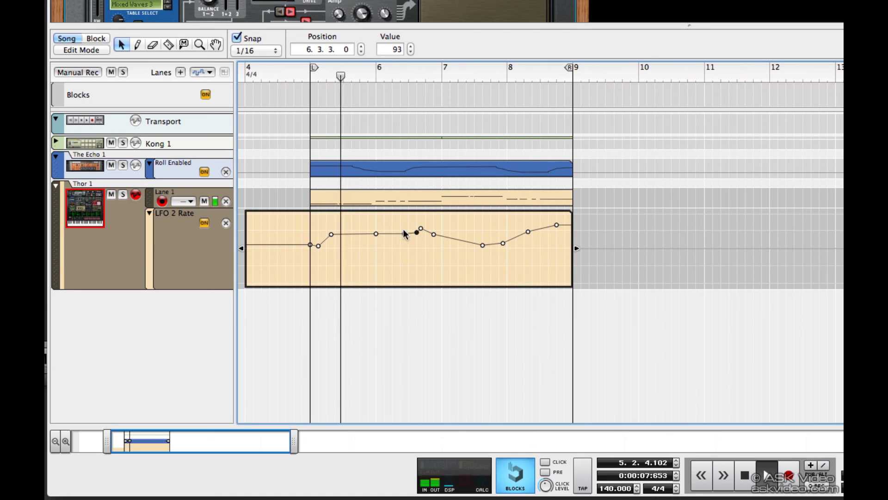
left_click_drag(376, 235, 425, 222)
left_click_drag(483, 244, 528, 218)
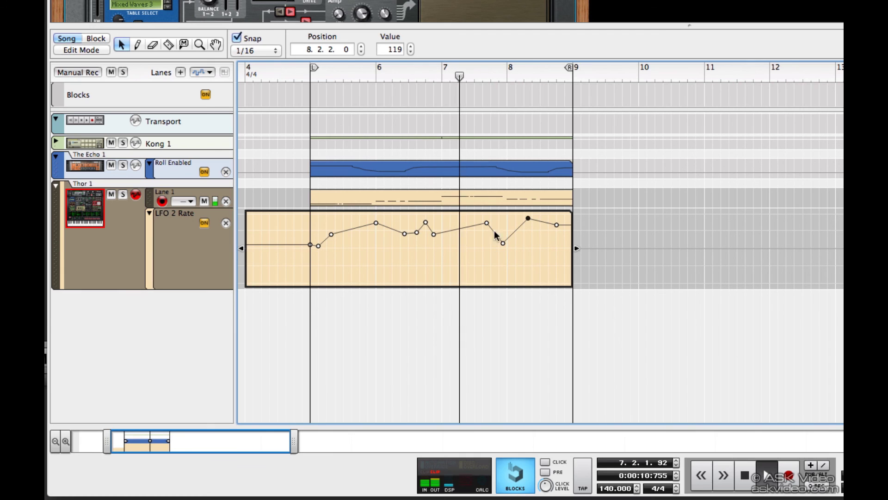
left_click_drag(486, 223, 441, 260)
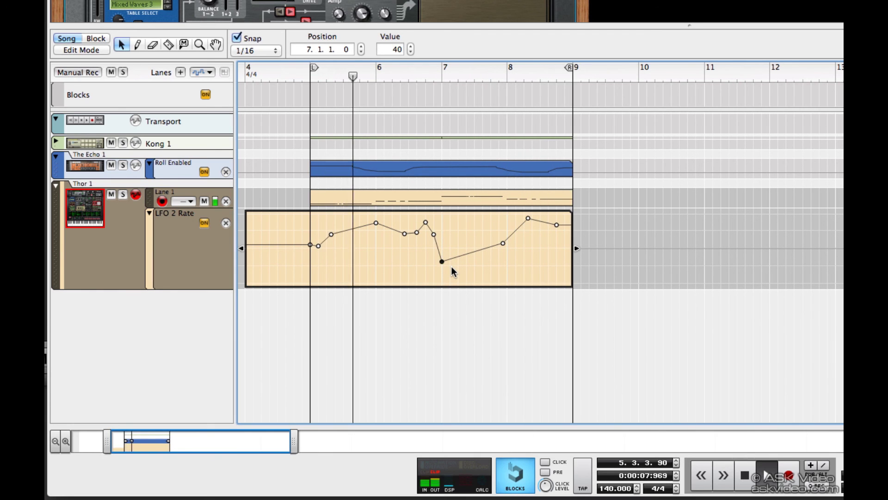